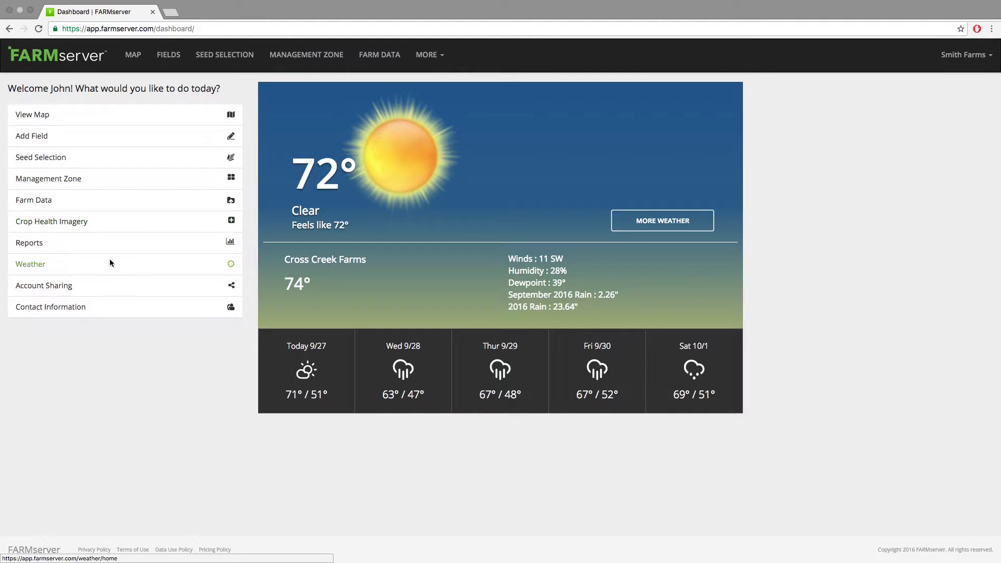
Step: Open the FARM DATA section from the top navigation bar
left_click(393, 55)
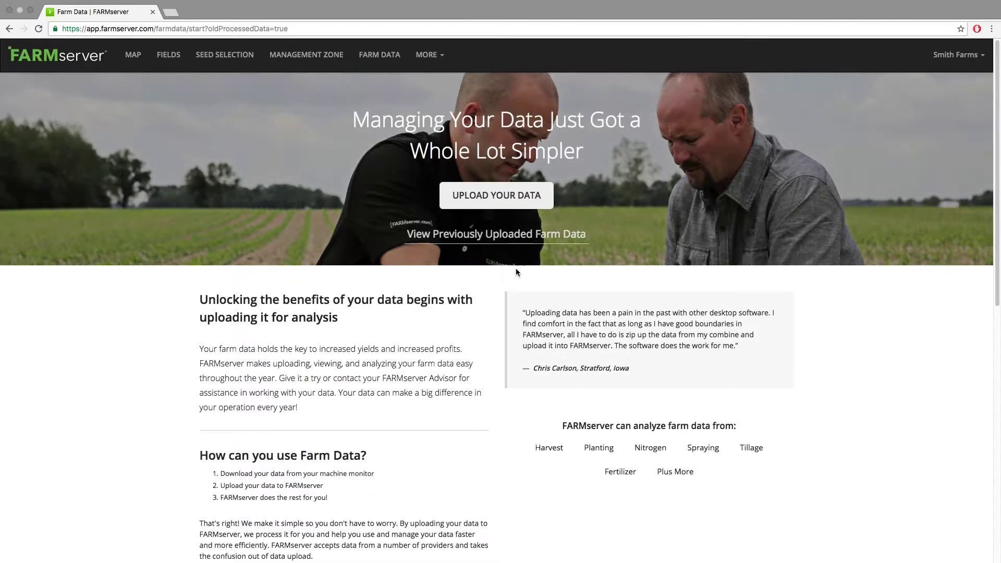
Step: Open the previously uploaded farm data and begin on item 1 of 55 needing assistance
left_click(479, 237)
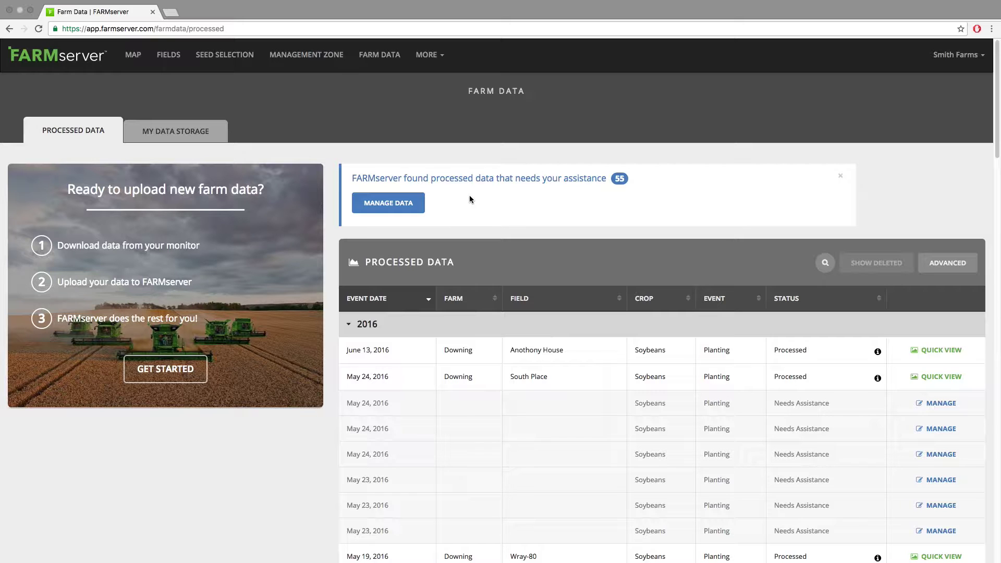
left_click(388, 203)
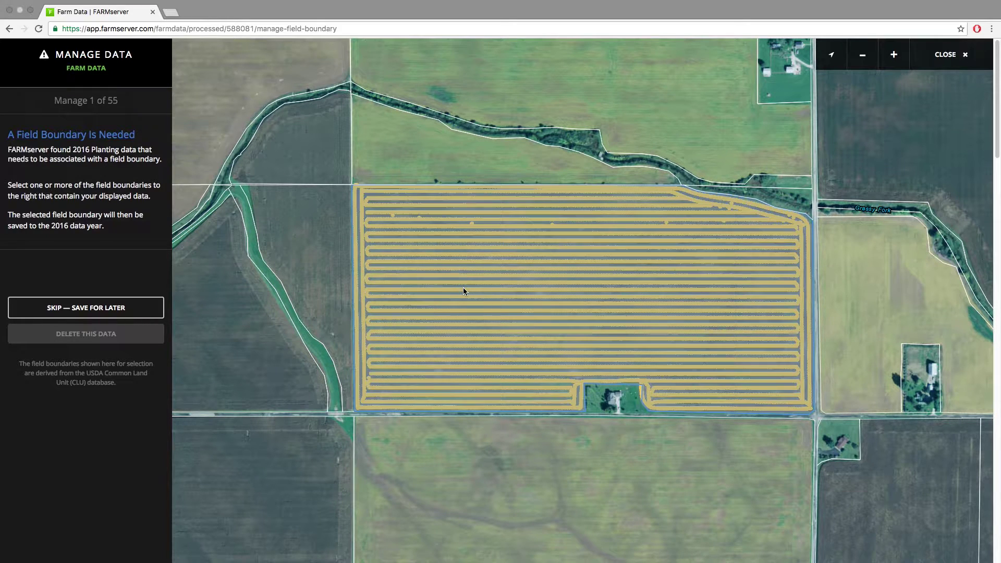
Step: Attach the containing field boundary to the 2016 Planting data and nudge its top edge inward
left_click(463, 291)
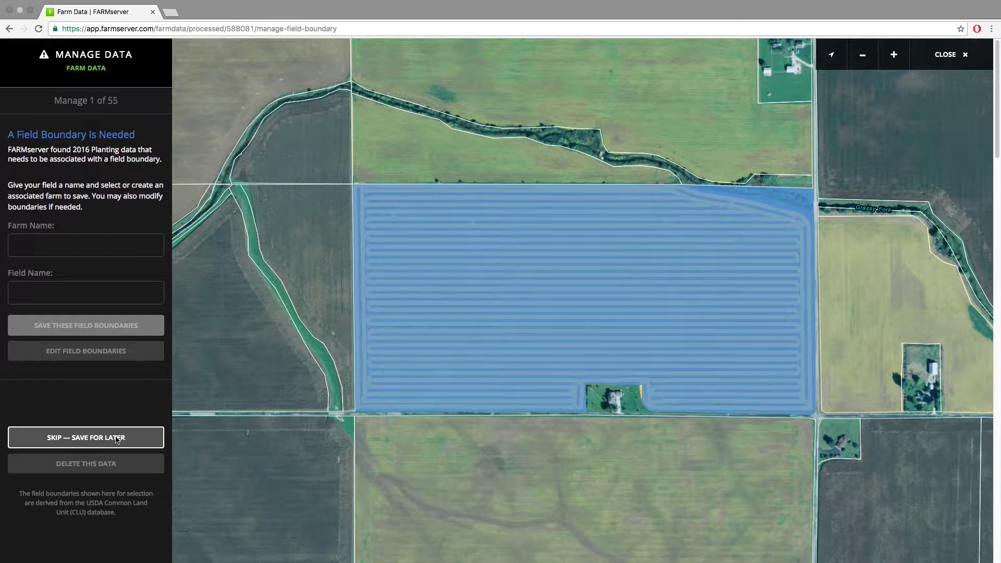
left_click(103, 358)
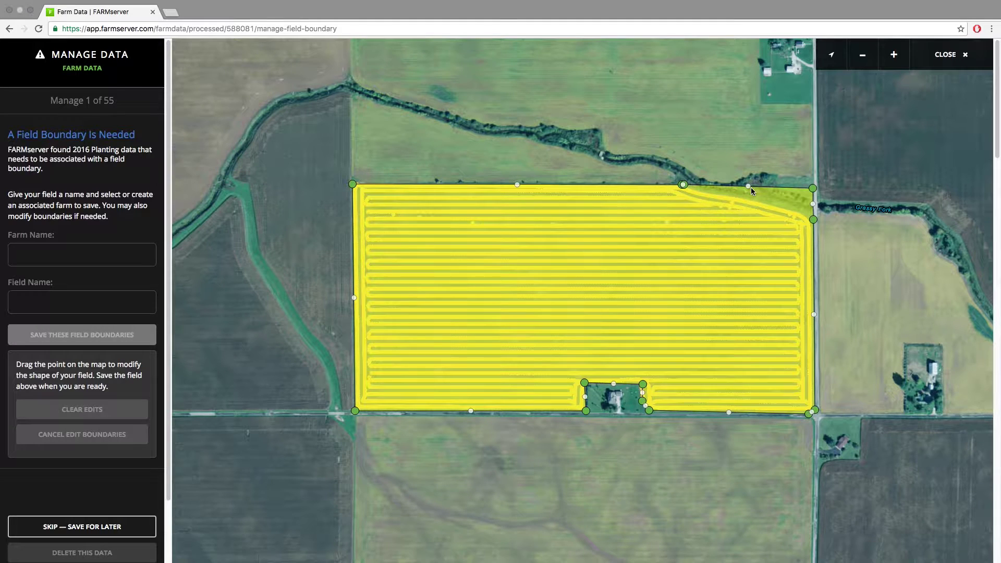
left_click_drag(750, 187, 718, 194)
Step: Pull the boundary's northeast corner in along the creek's curved planting passes down to the road
scroll(718, 193, "up", 3)
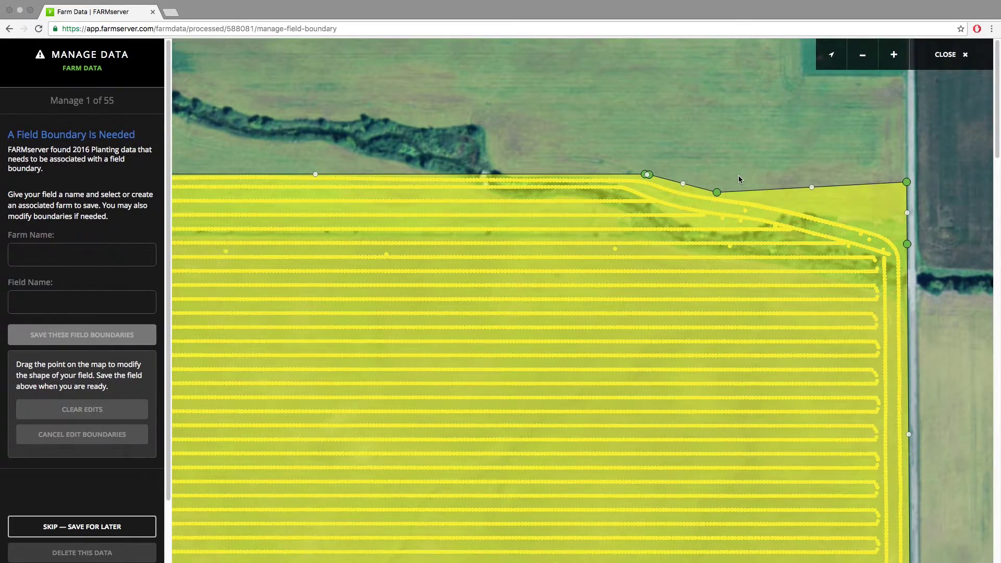
left_click_drag(738, 176, 597, 258)
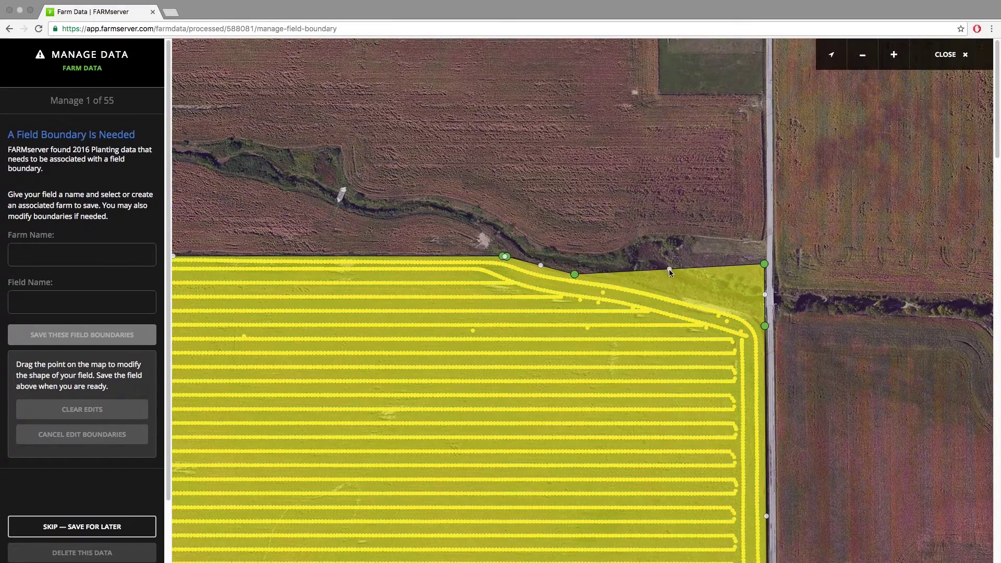
left_click_drag(669, 270, 652, 292)
left_click_drag(764, 264, 762, 327)
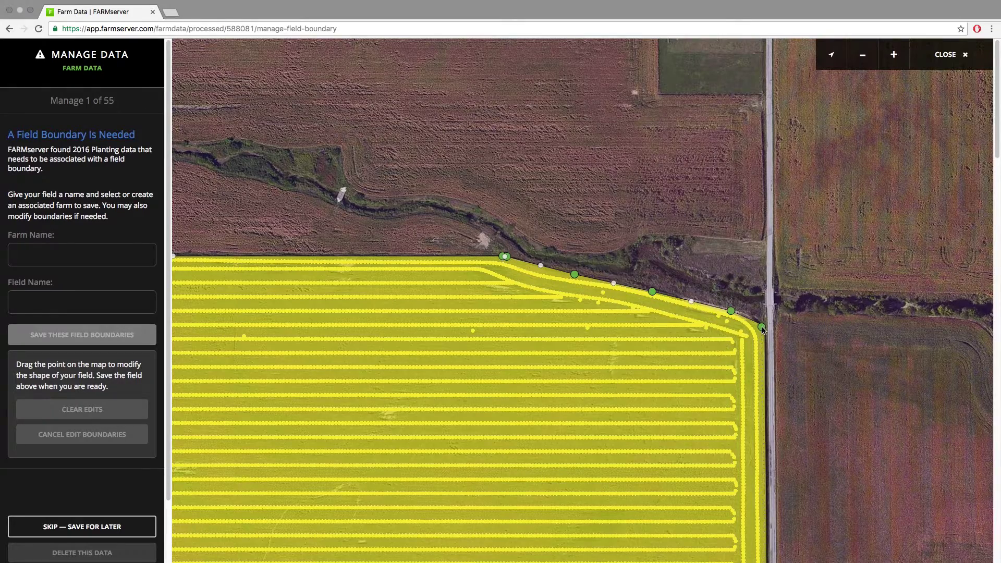
scroll(420, 392, "down", 1)
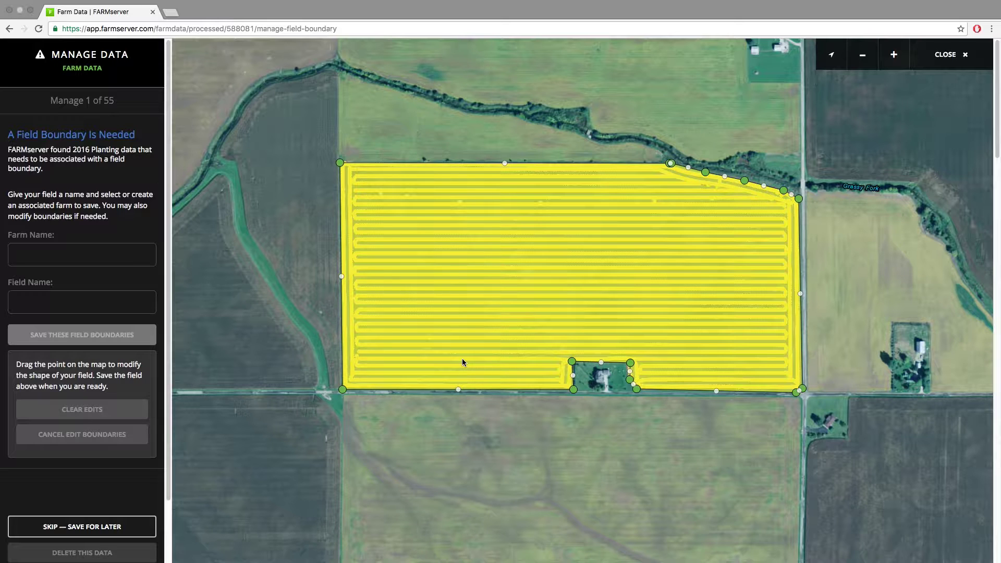
left_click(59, 253)
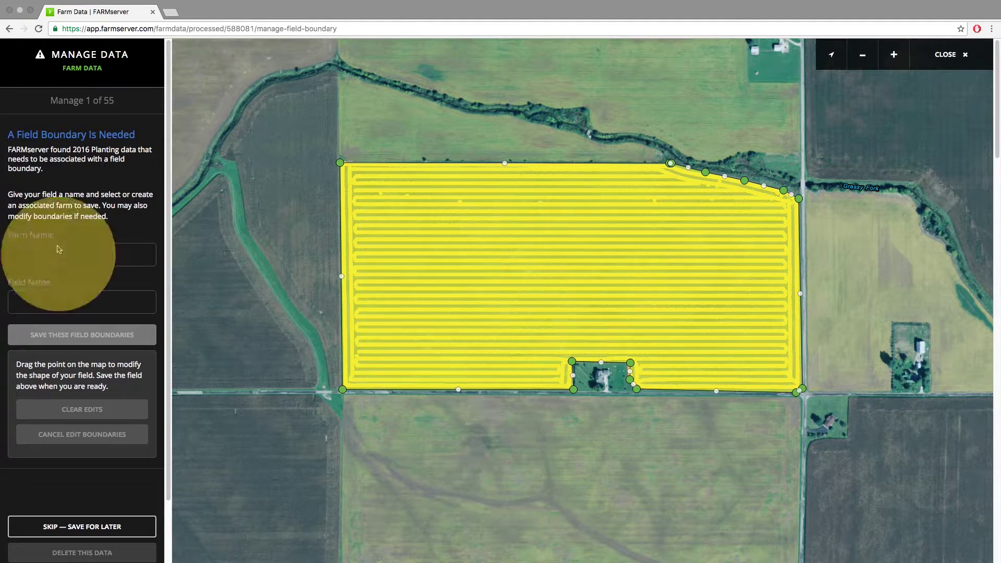
Step: Name the boundary field 1 of Pence Farm and save the field boundaries
type("Farm")
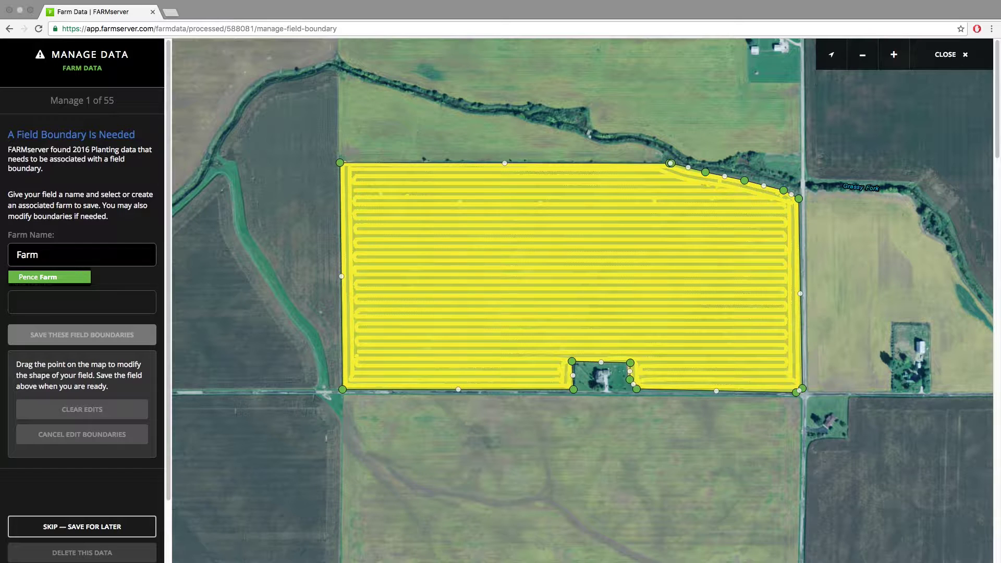
key("Return")
key("Tab")
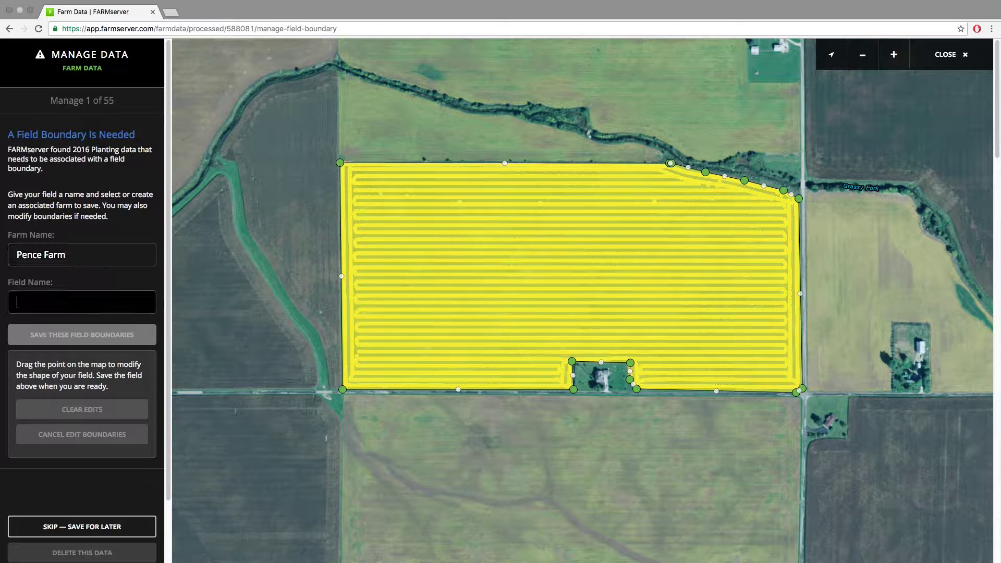
type("1")
left_click(72, 337)
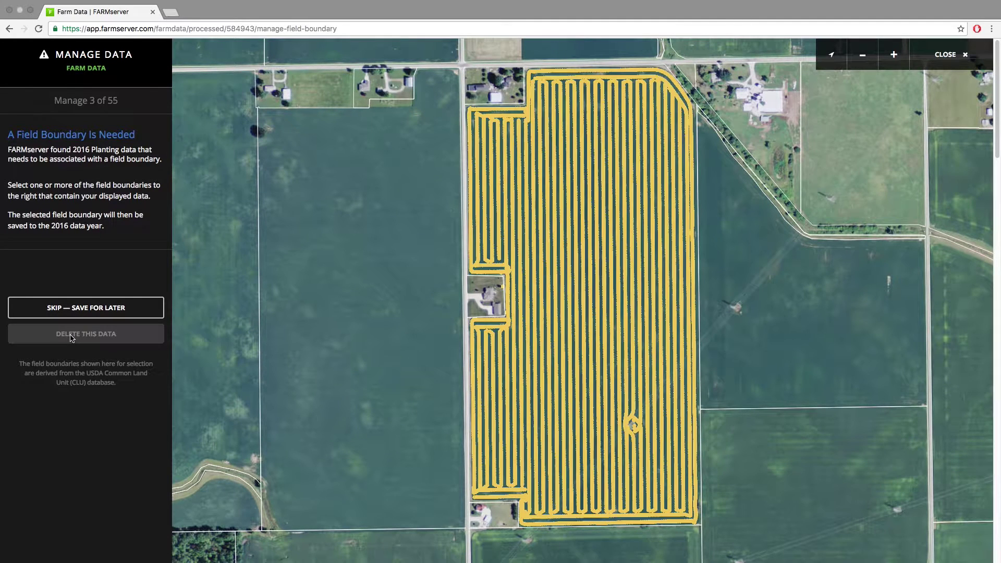
Step: Skip the earlier uploads for later and delete upload 10's planting data
left_click(103, 311)
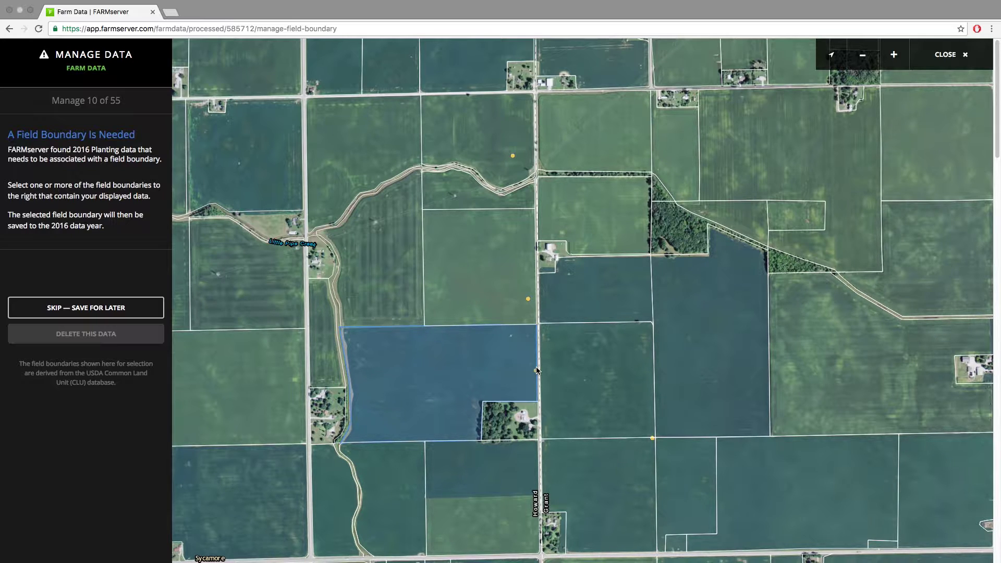
left_click(125, 341)
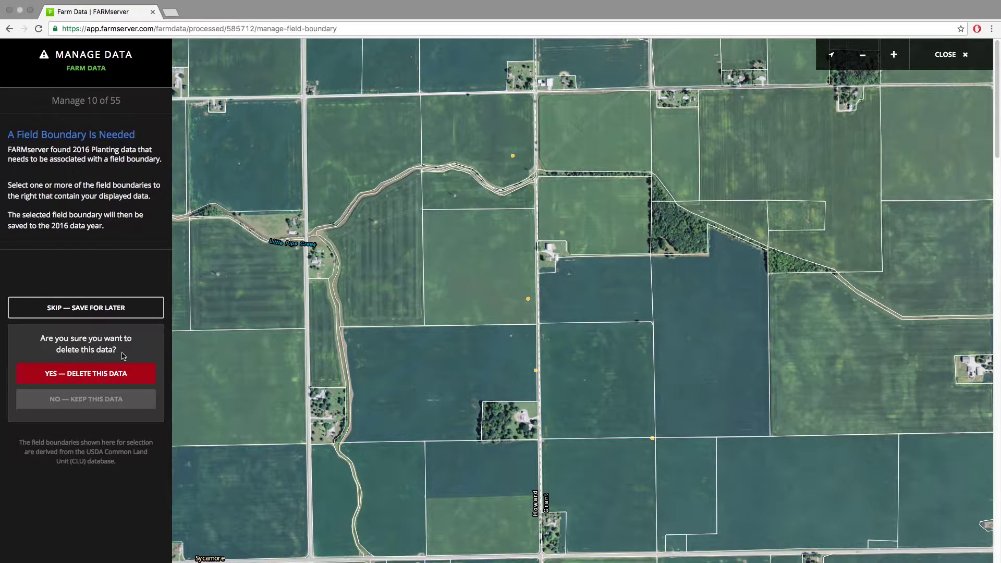
left_click(120, 372)
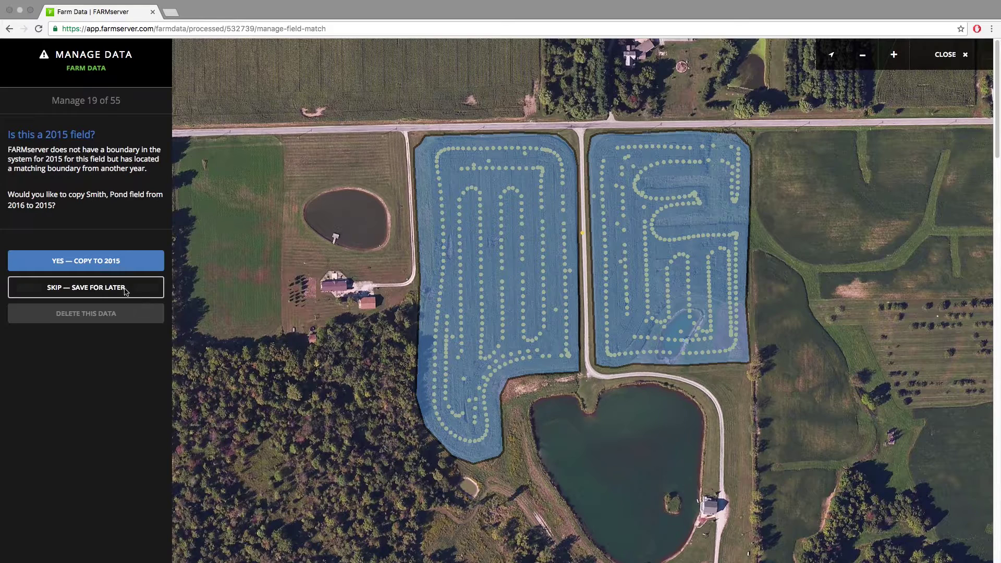
Step: Copy the 2016 pond field boundary to 2015, then close back to Processed Data
left_click(135, 260)
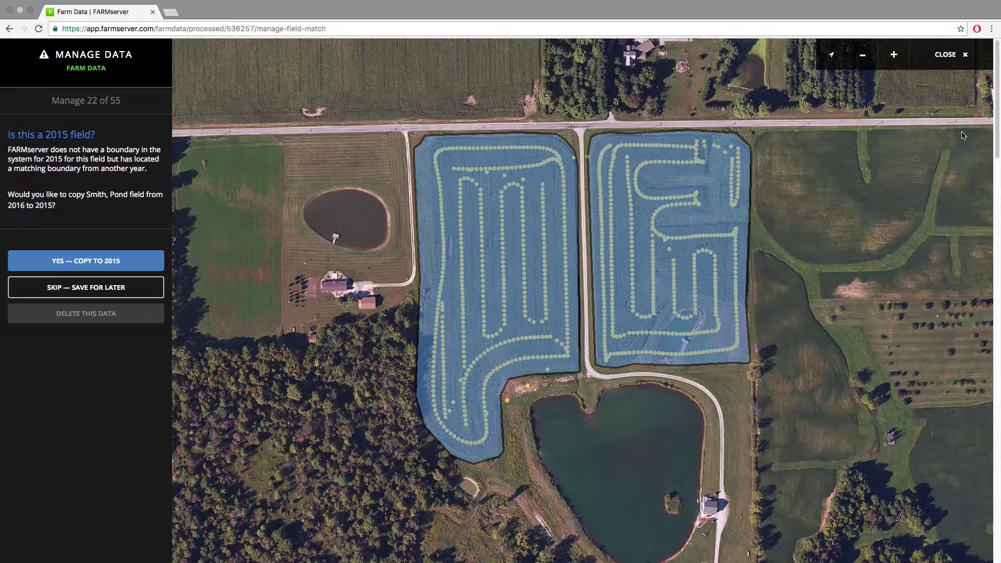
left_click(948, 54)
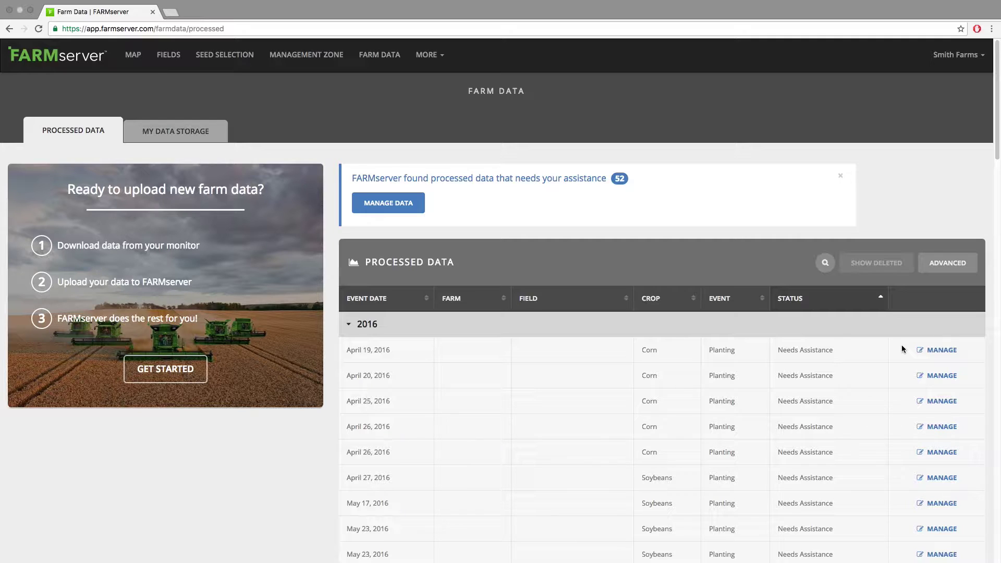
Step: Delete the first flagged 2016 upload's unwanted data
left_click(930, 349)
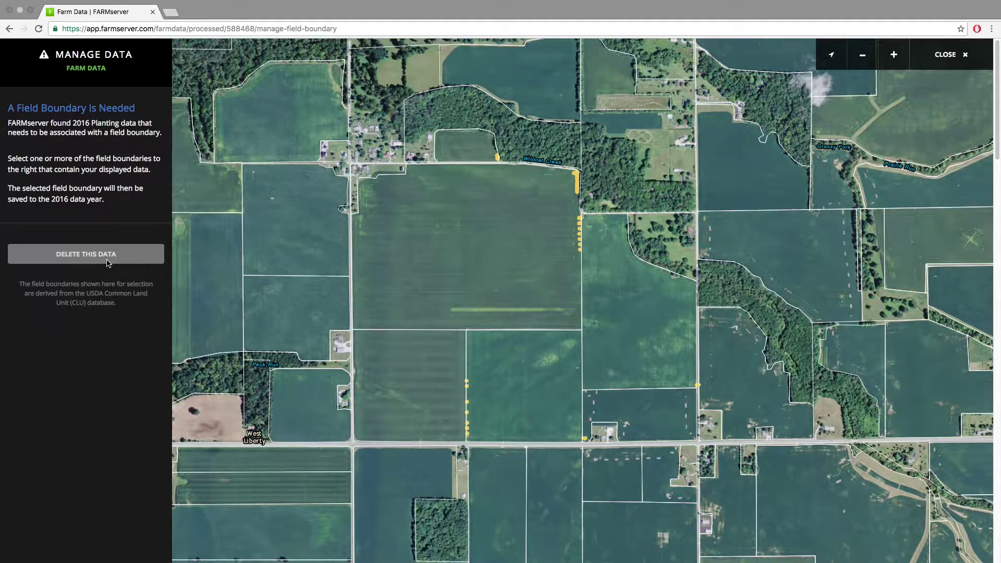
left_click(108, 263)
left_click(119, 294)
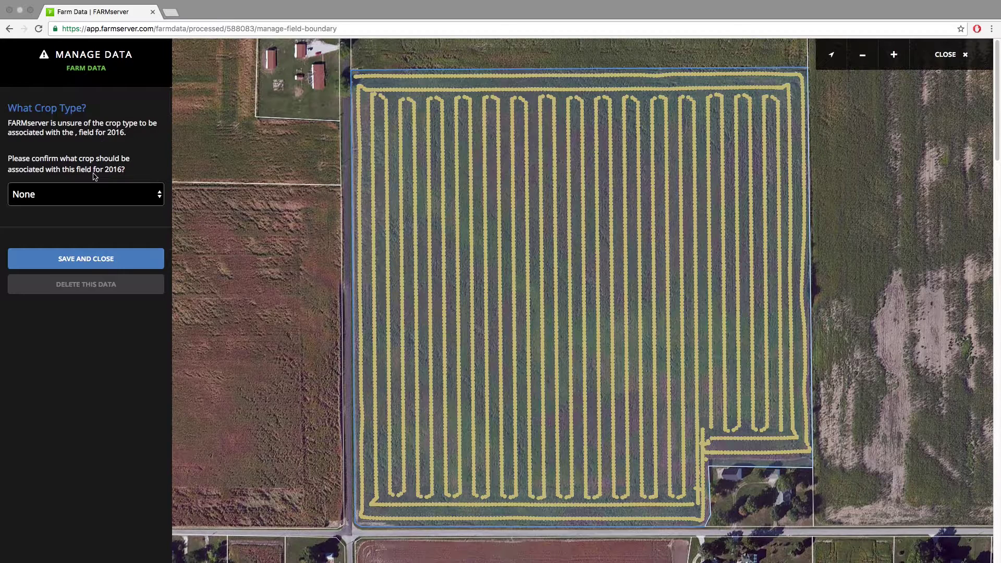
Step: Set the flagged field's 2016 crop type to Corn and save
left_click(94, 193)
left_click(92, 206)
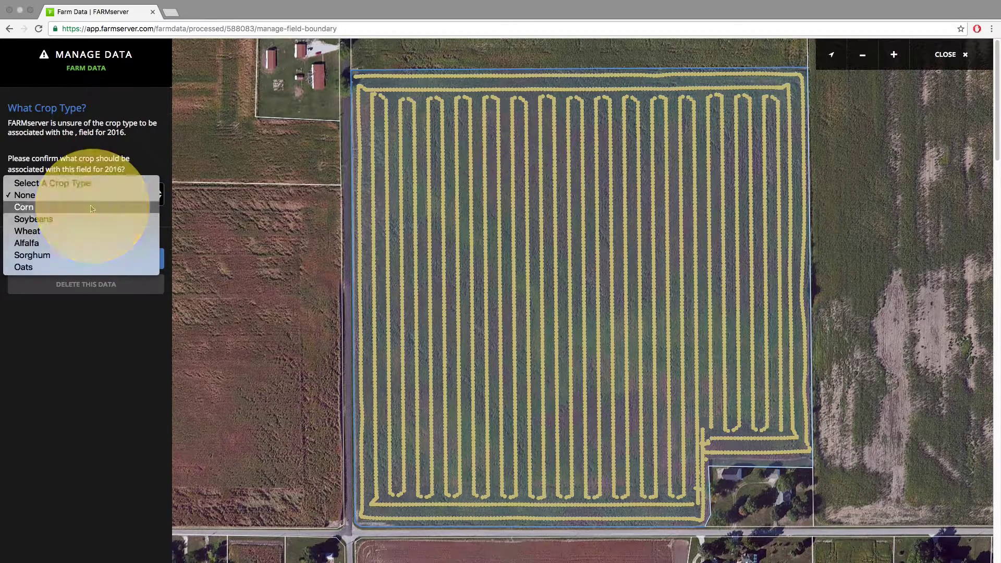
left_click(91, 261)
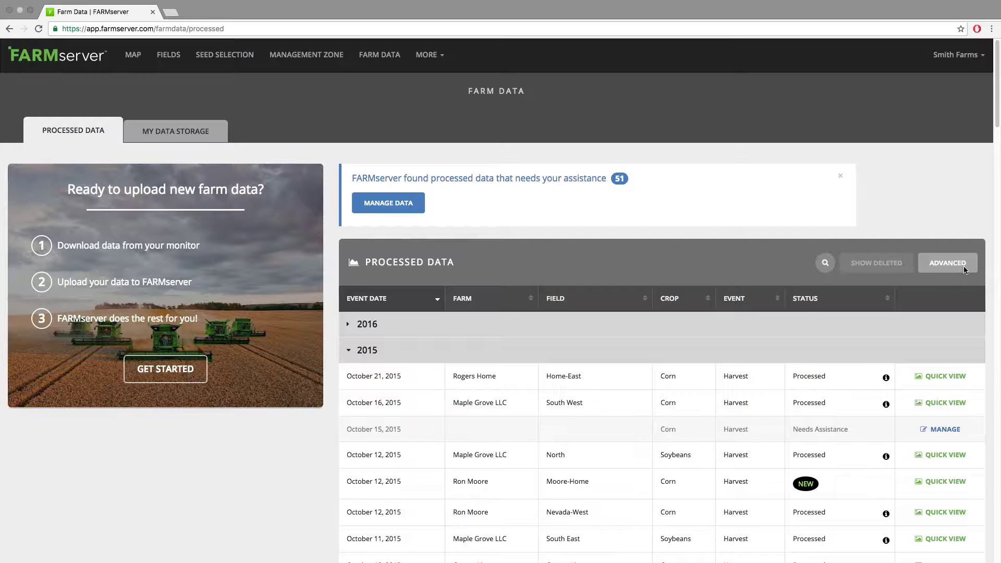
Step: Select the October 16, October 21 and October 12 North harvest records and reprocess them
left_click(963, 266)
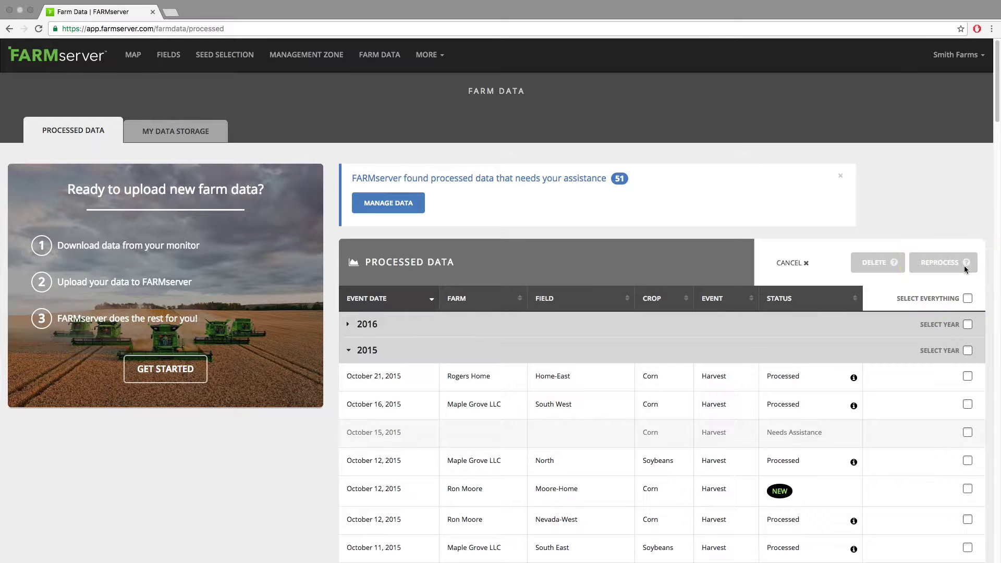
left_click(969, 405)
left_click(968, 374)
left_click(968, 460)
left_click(939, 262)
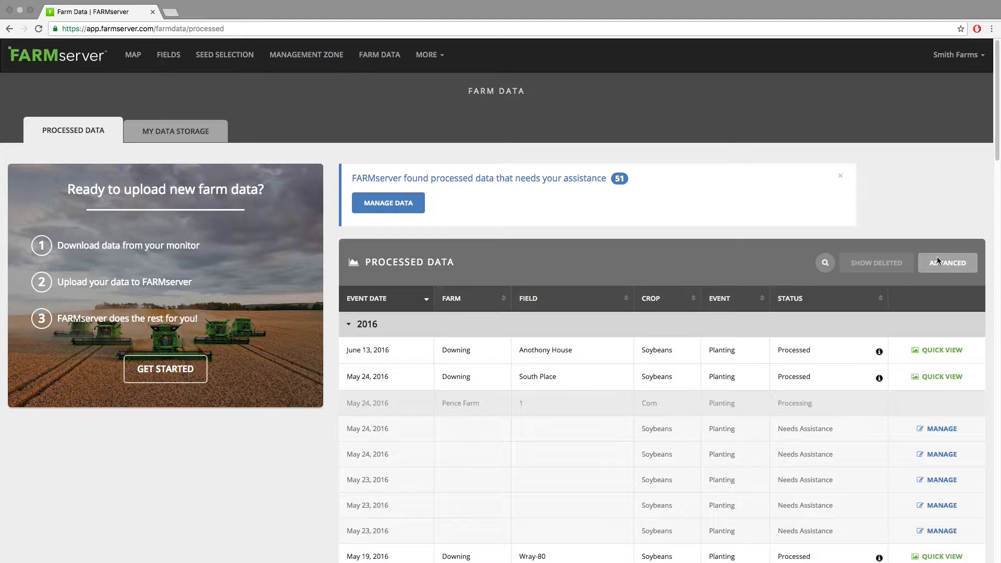
Step: Delete the South Place, Pence Farm and first Needs Assistance records, then show deleted records
left_click(947, 262)
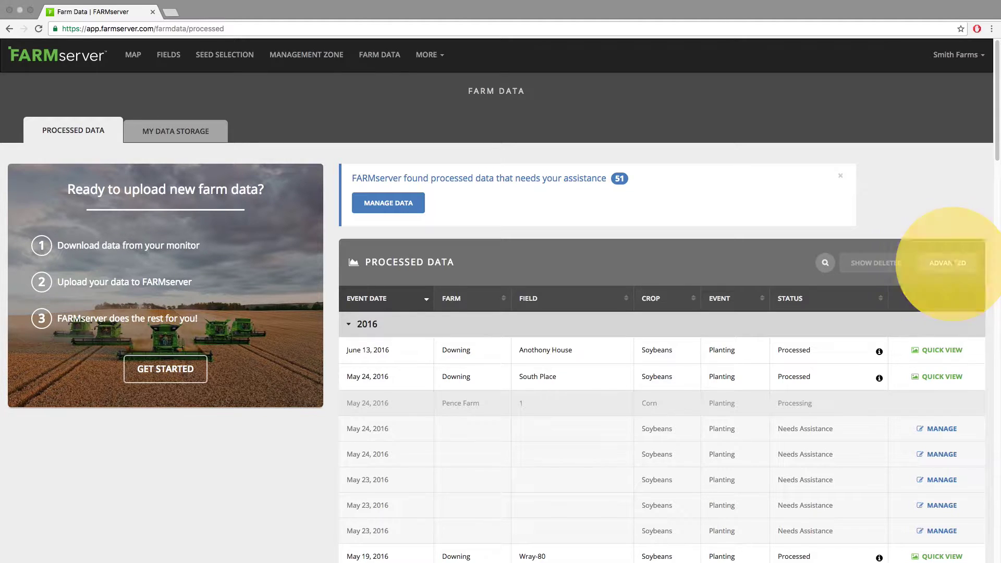
left_click(967, 406)
left_click(967, 434)
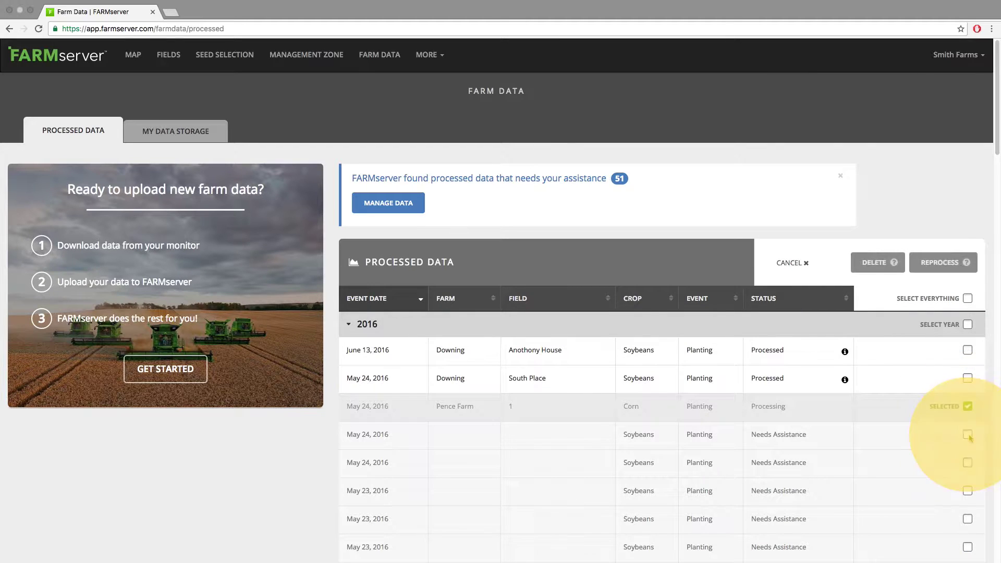
left_click(965, 379)
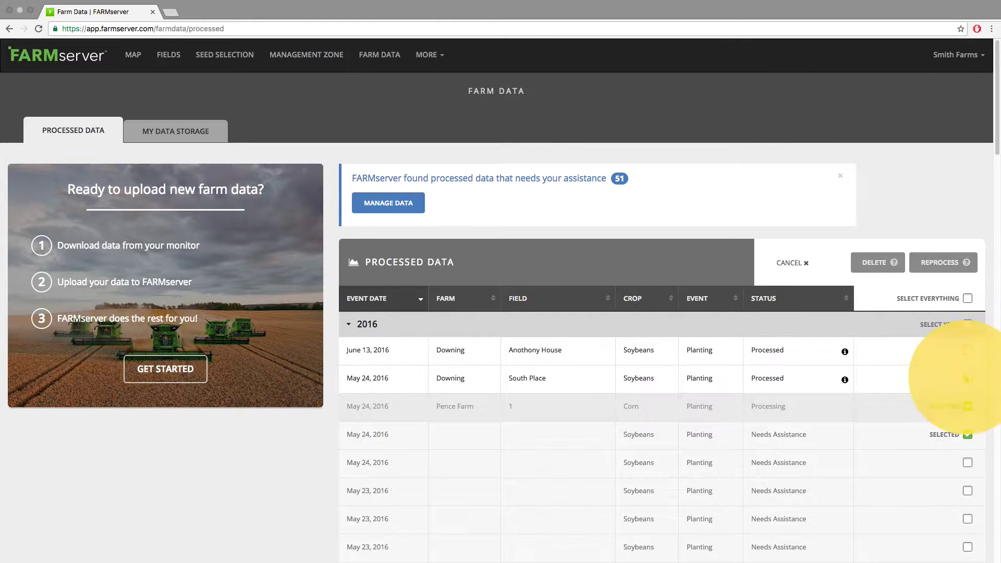
left_click(863, 263)
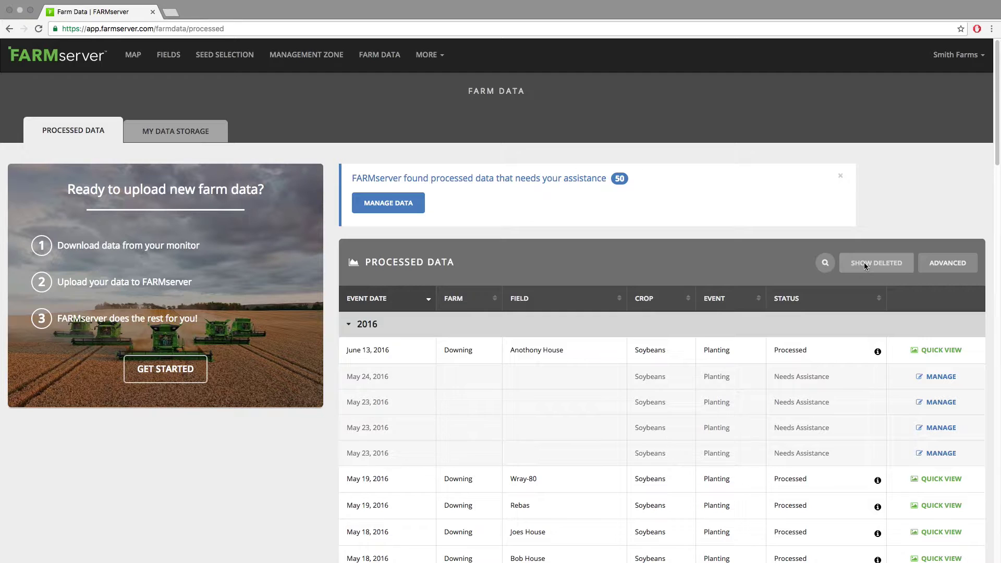
left_click(855, 263)
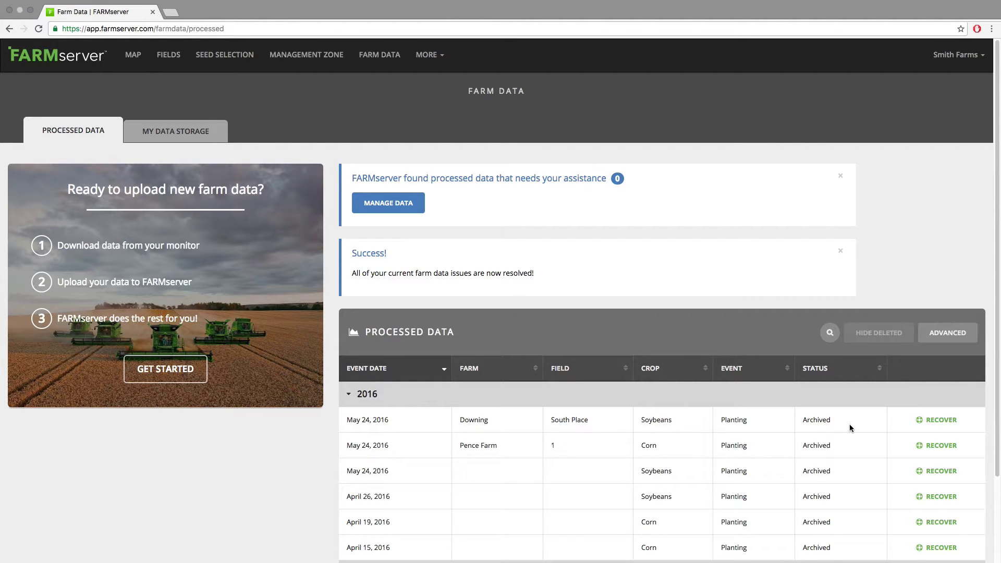
Step: Restore the deleted Pence Farm upload, then search the Processed Data list for 'pen'
left_click(936, 444)
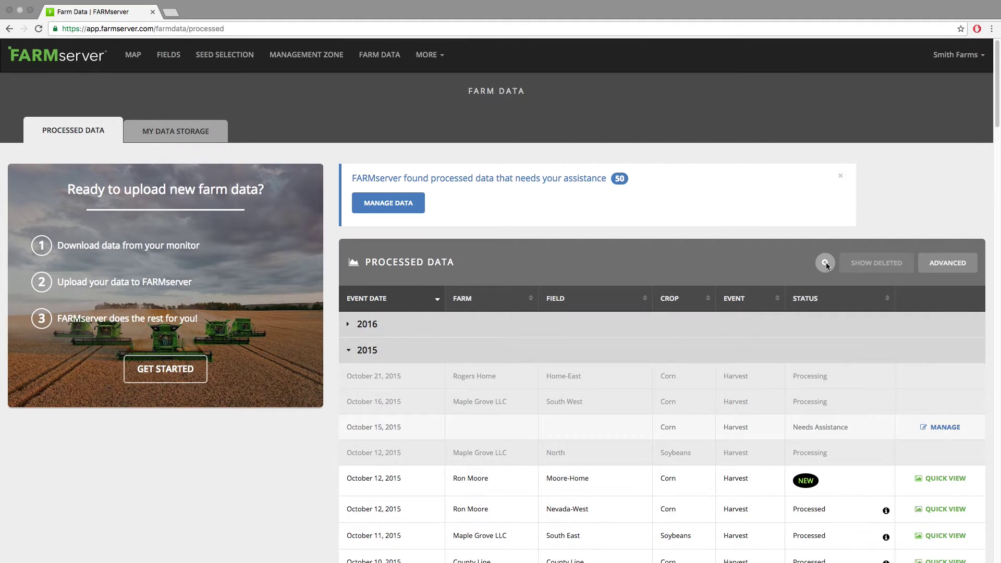
left_click(825, 263)
type("pe")
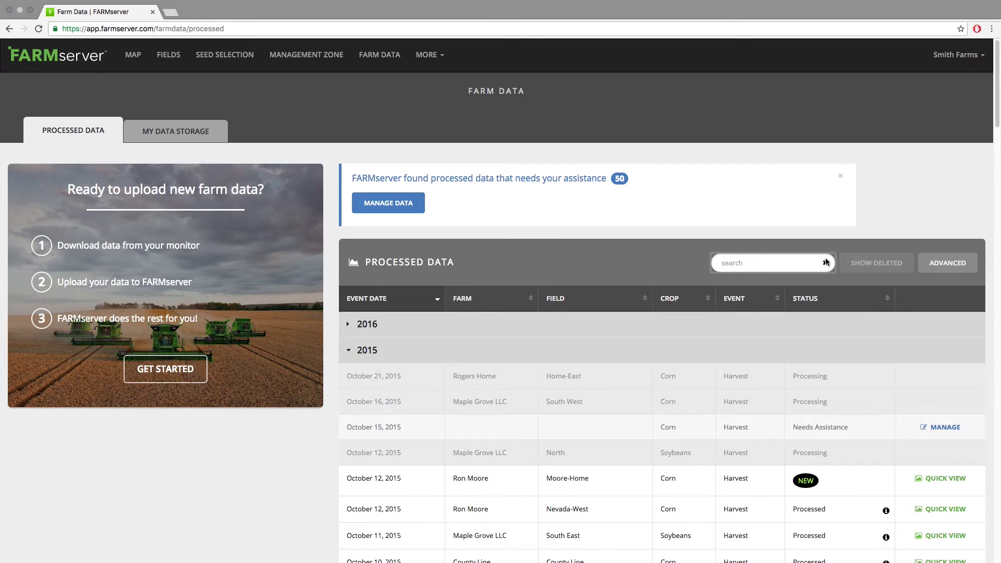
type("n")
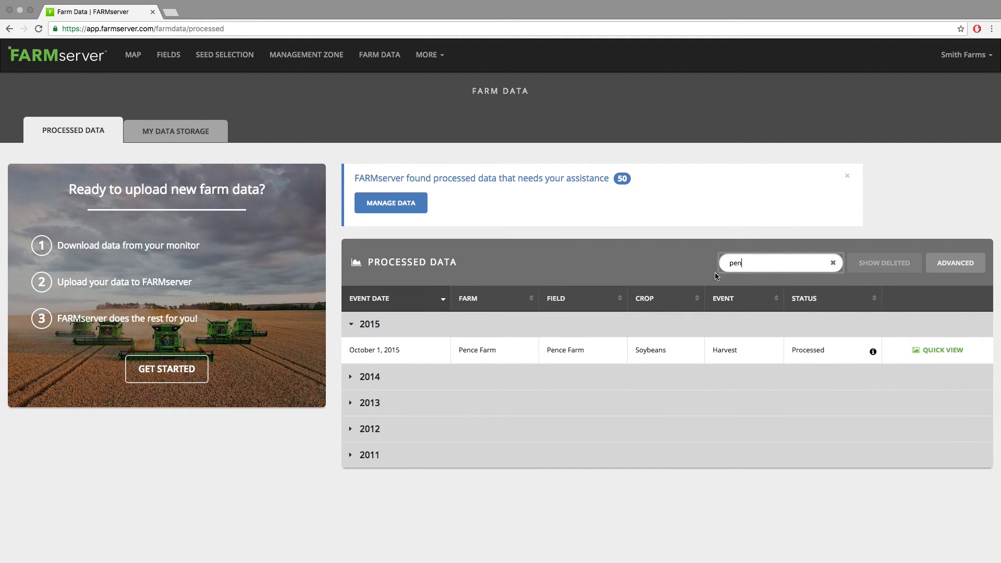